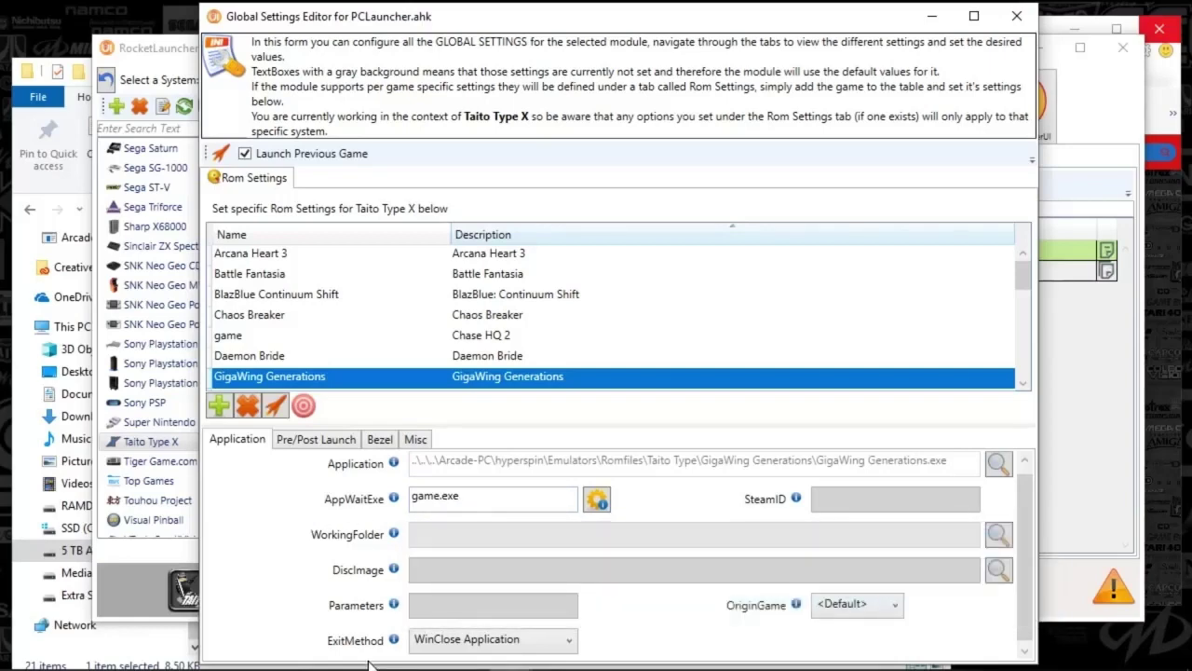
- Review GigaWing Generations' Pre/Post Launch, Bezel and Misc settings
mouse_move(381, 659)
mouse_move(410, 643)
left_click(315, 443)
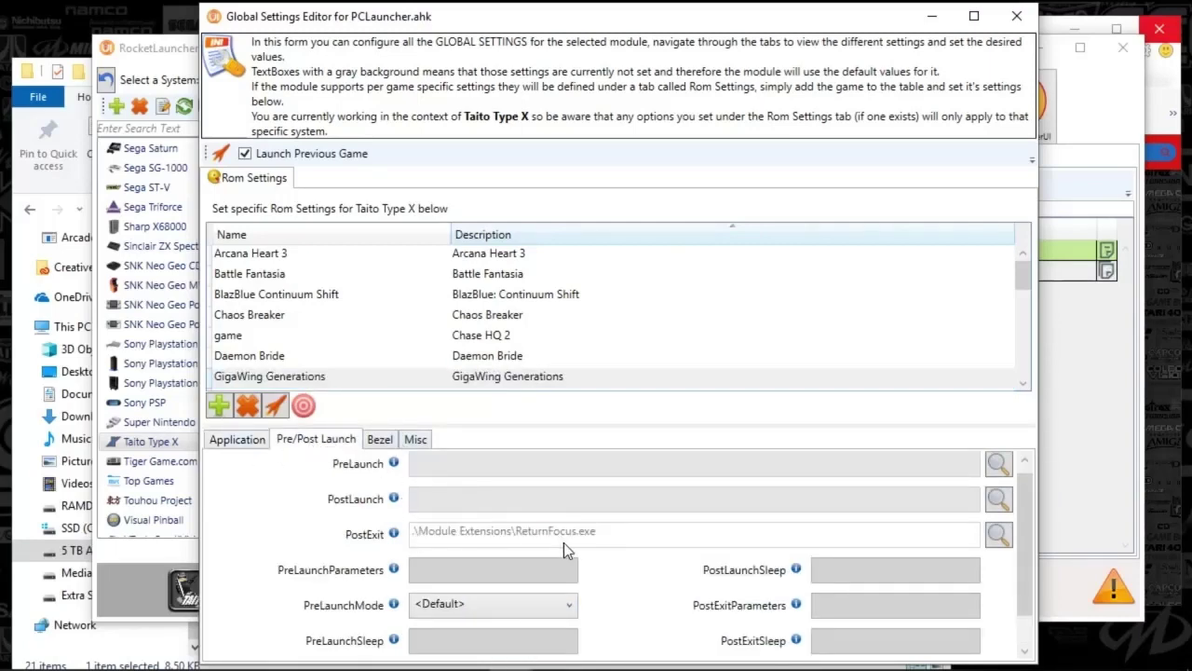
left_click(380, 438)
left_click(421, 442)
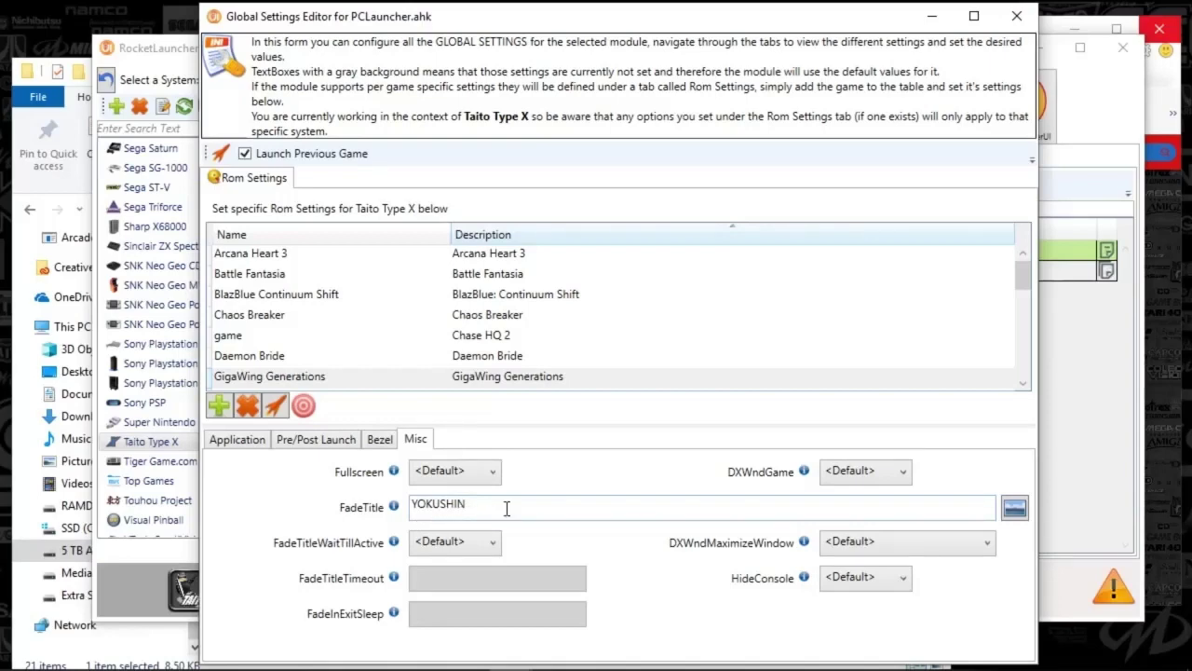
- Inspect the YOKUSHIN FadeTitle value in GigaWing Generations' Misc settings
left_click_drag(497, 508, 399, 517)
left_click_drag(506, 508, 348, 519)
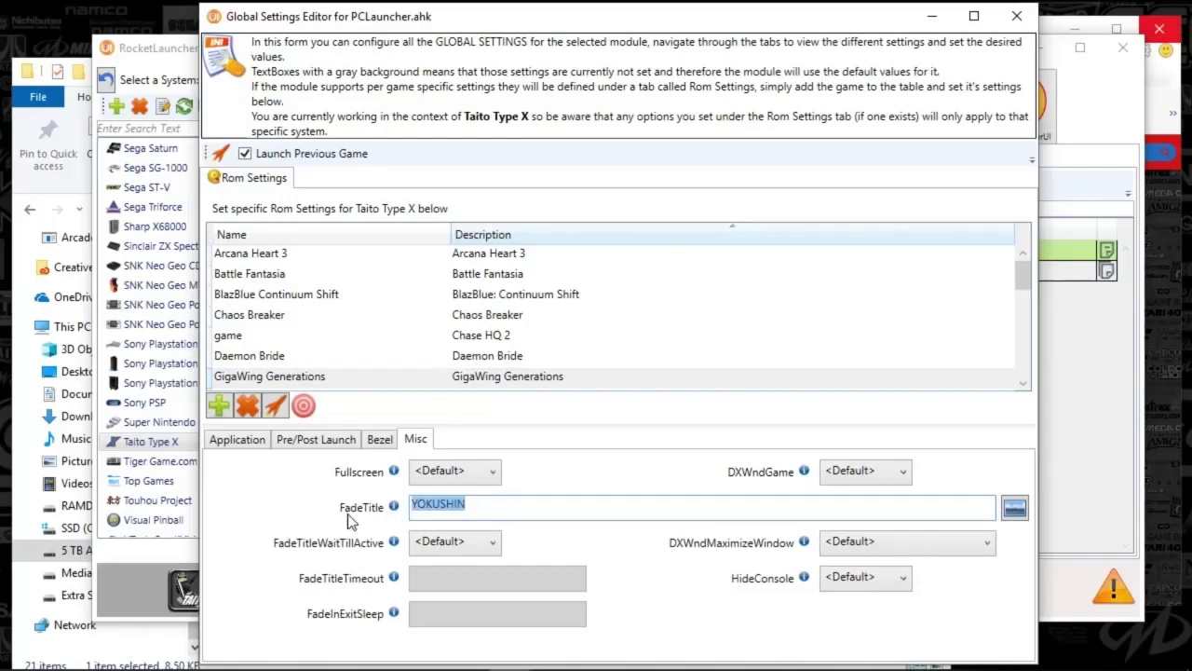
left_click(369, 515)
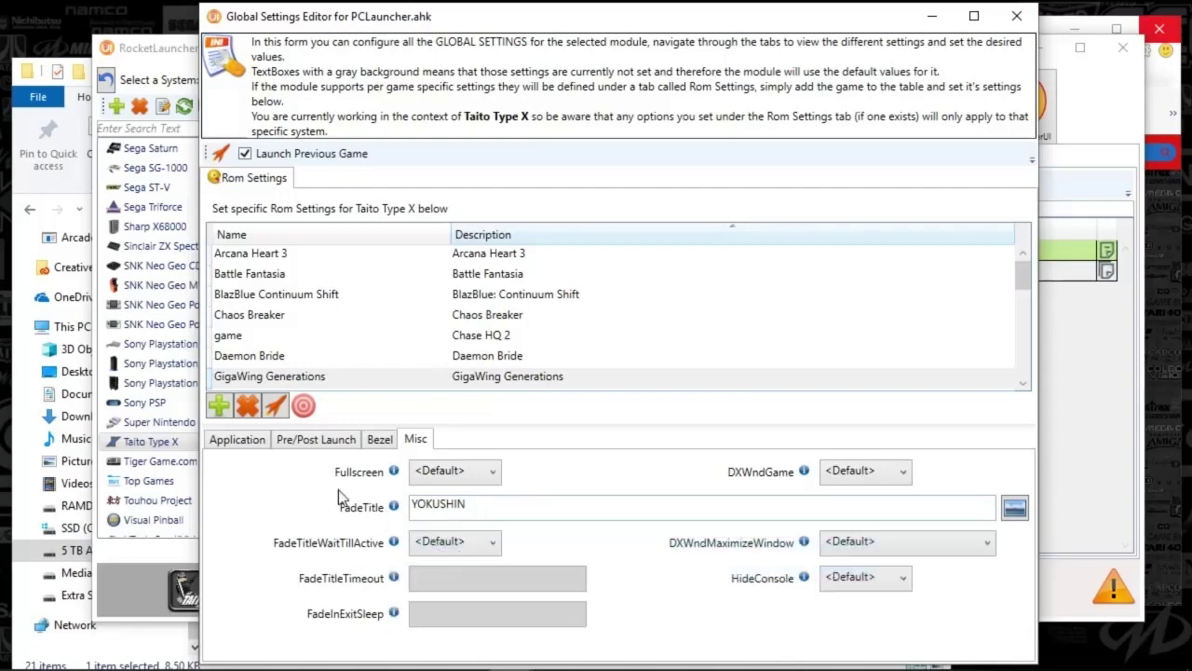
- Scroll the ROM list and select the Half Life Surviver v2.0 Launch entry
left_click(1022, 383)
left_click(1023, 383)
left_click(1023, 383)
left_click(1023, 382)
left_click(535, 320)
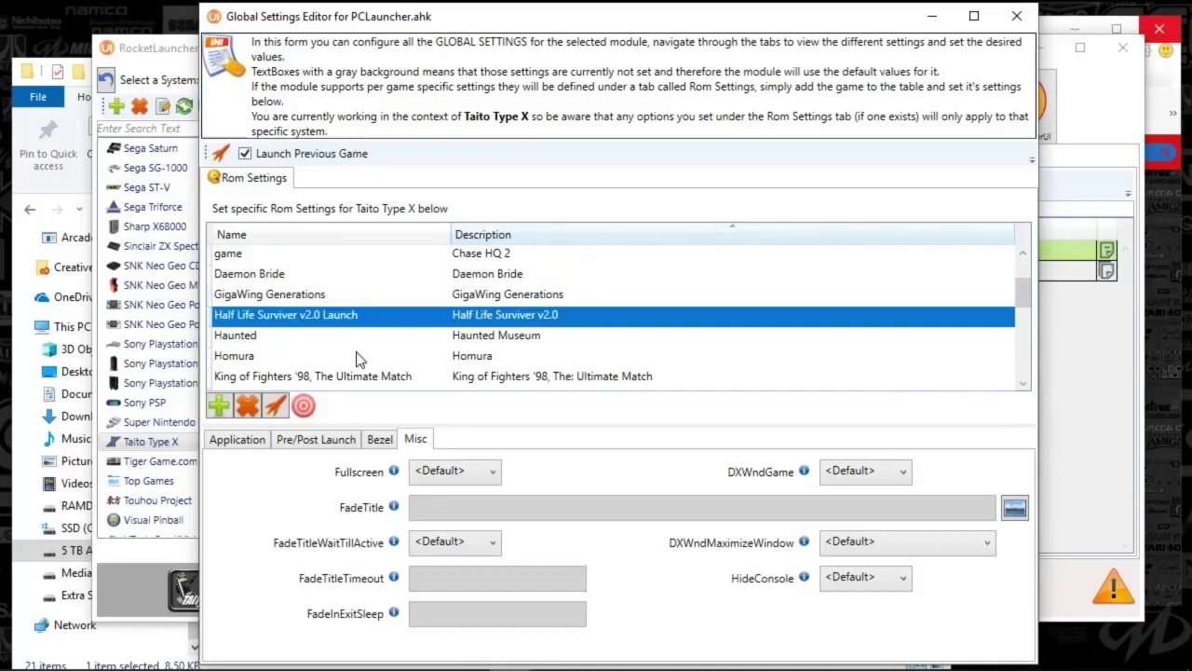
- Check the entry's .bat application path, then bring the Daemon Bride folder window forward
left_click(246, 443)
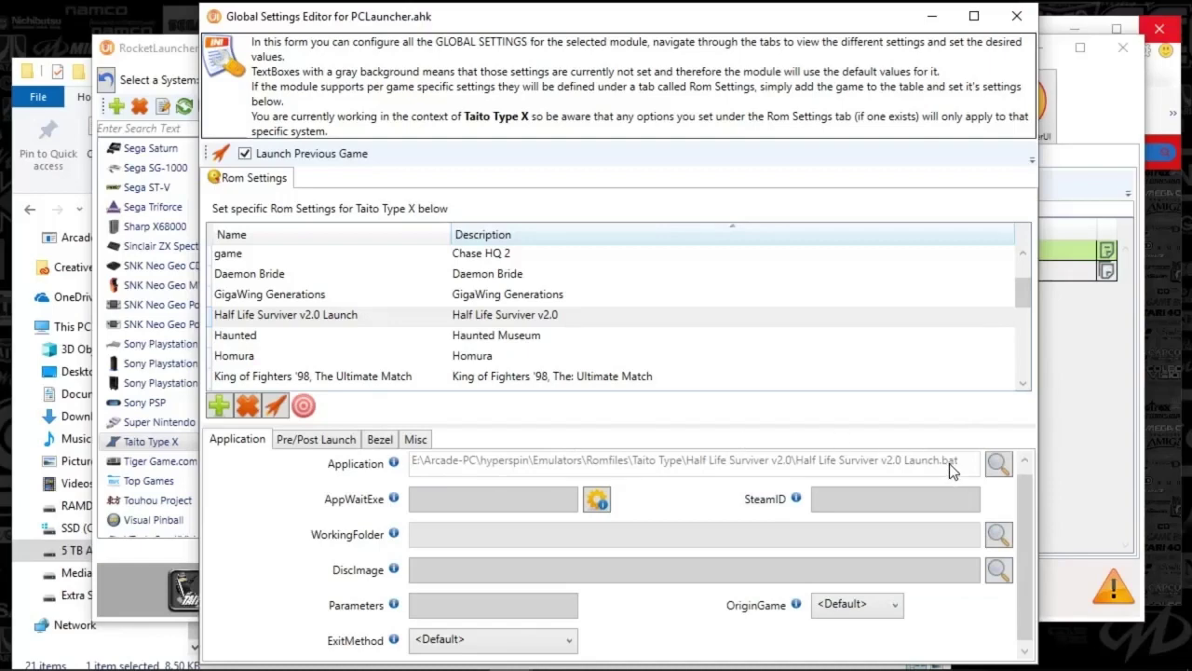
left_click(193, 650)
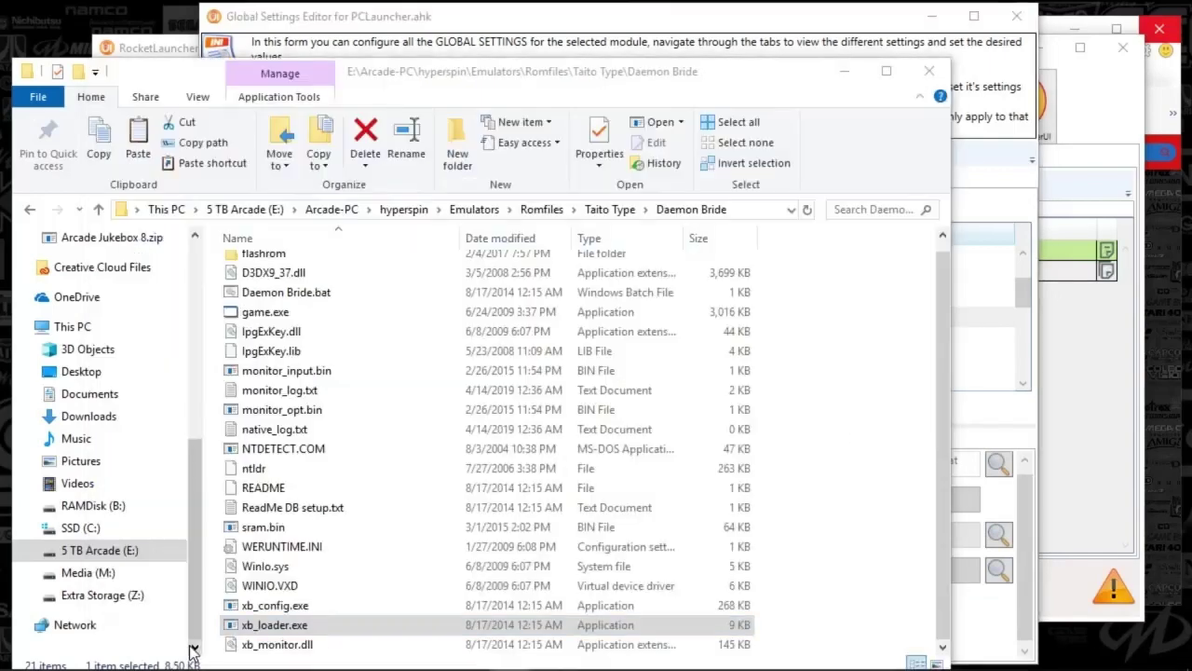
- Open the Half Life Surviver v2.0 folder under the Taito Type romfiles
left_click(615, 206)
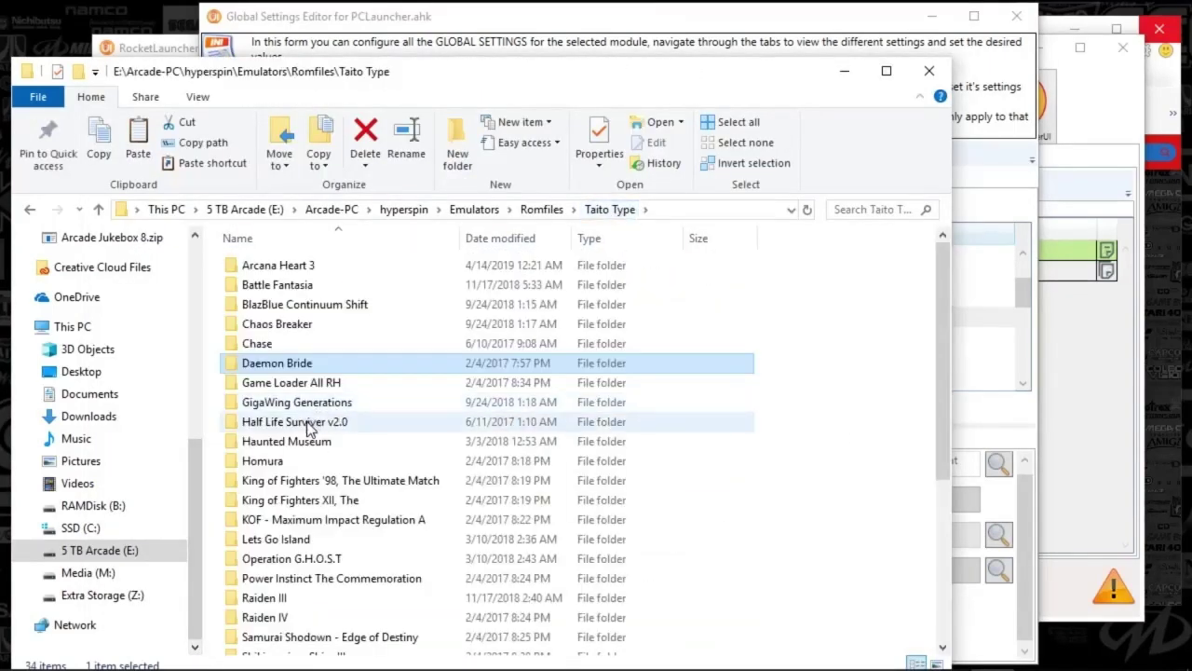
double_click(305, 427)
scroll(299, 391, "down", 9)
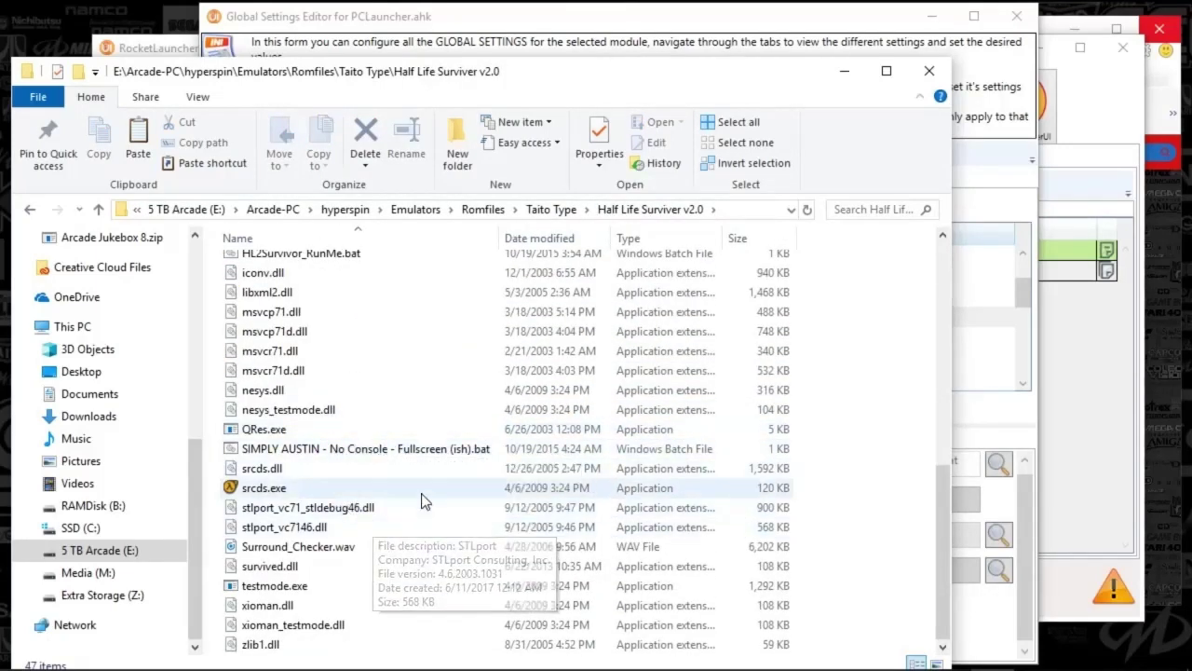
left_click(1030, 490)
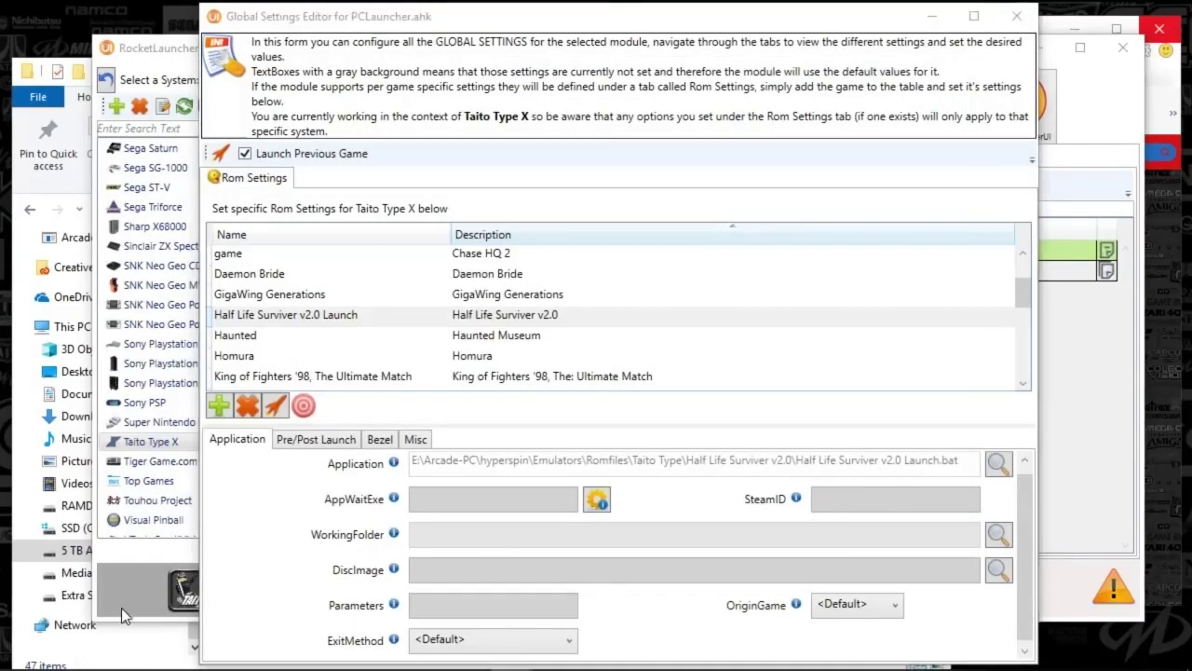
mouse_move(140, 666)
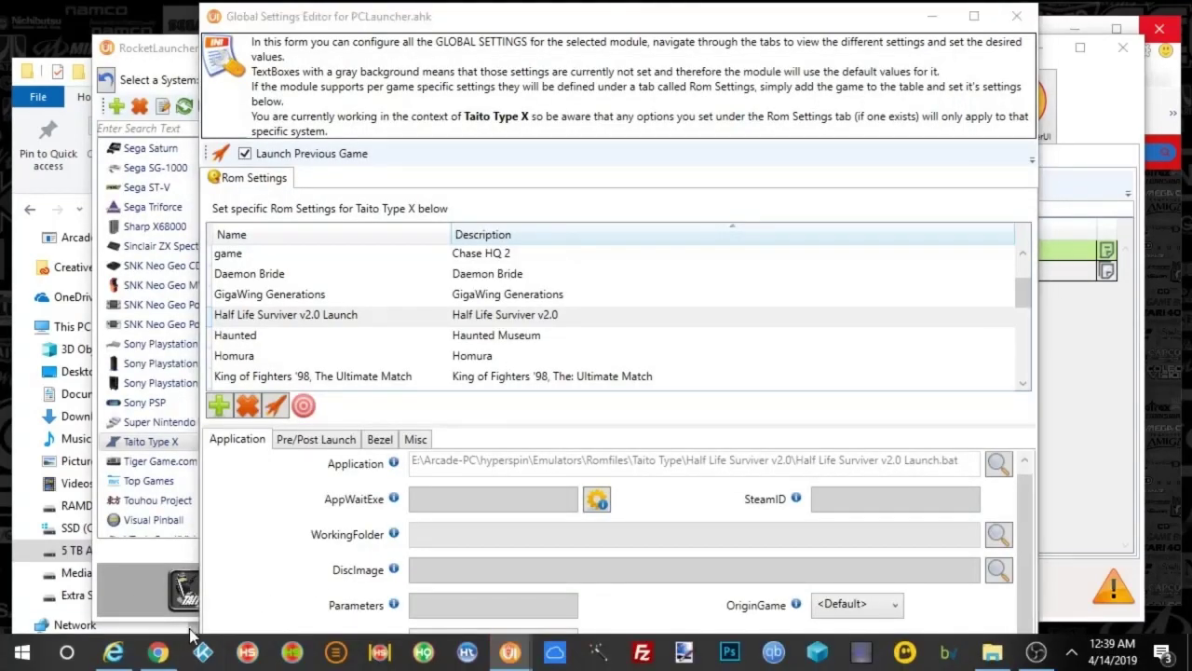
left_click(83, 97)
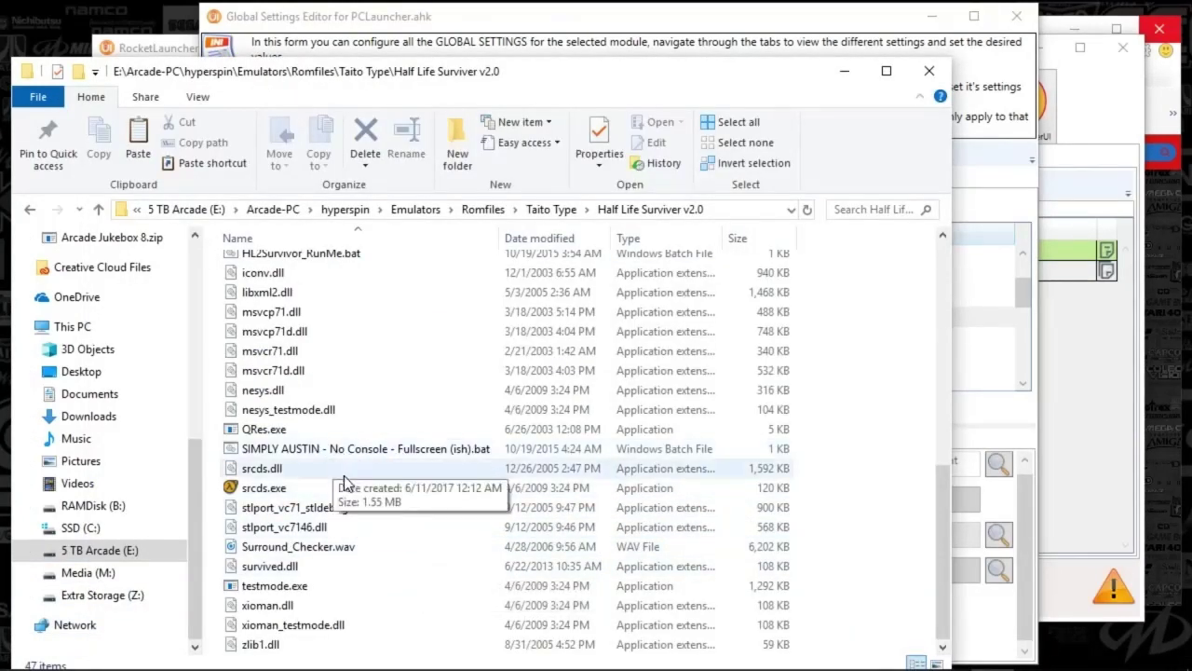
- Position the folder window beside the settings editor and select Half-Life 2 Survivor Ver 2.0.bat
scroll(548, 572, "up", 9)
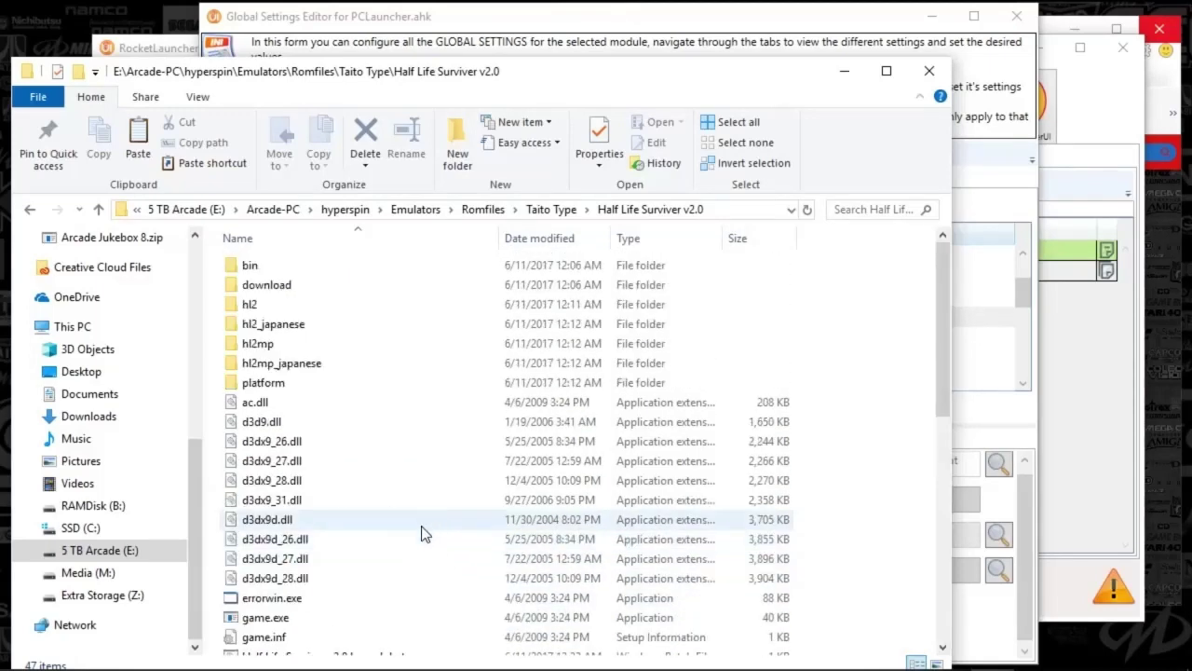
left_click_drag(788, 82, 721, 48)
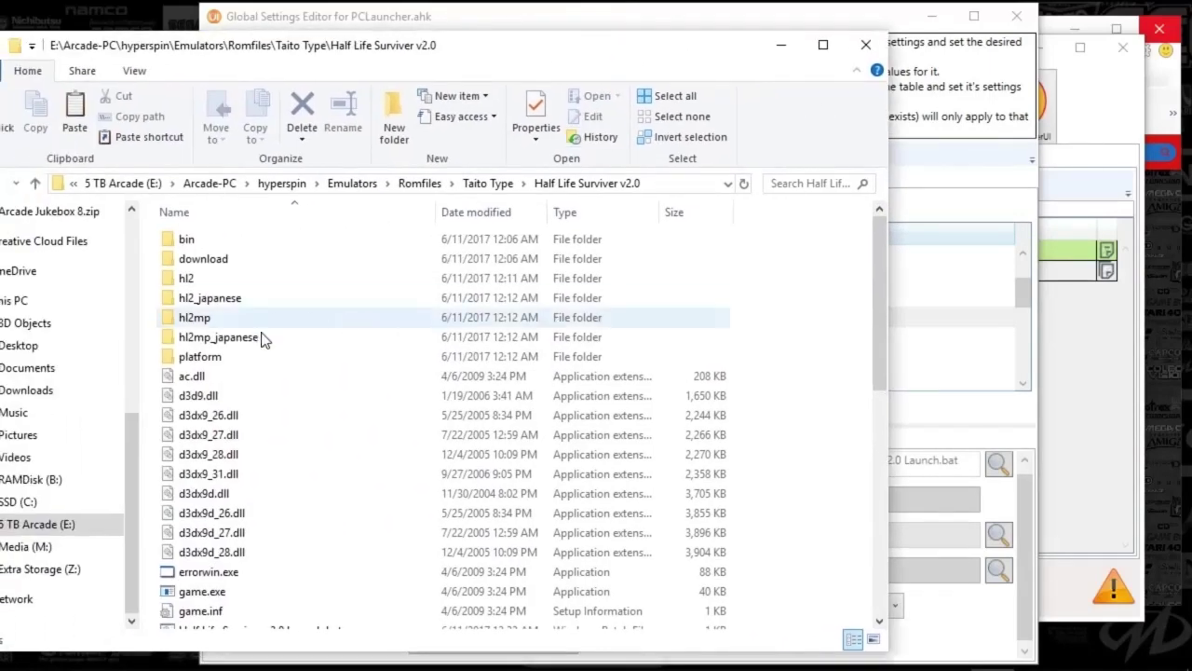
scroll(345, 341, "down", 5)
scroll(312, 440, "up", 5)
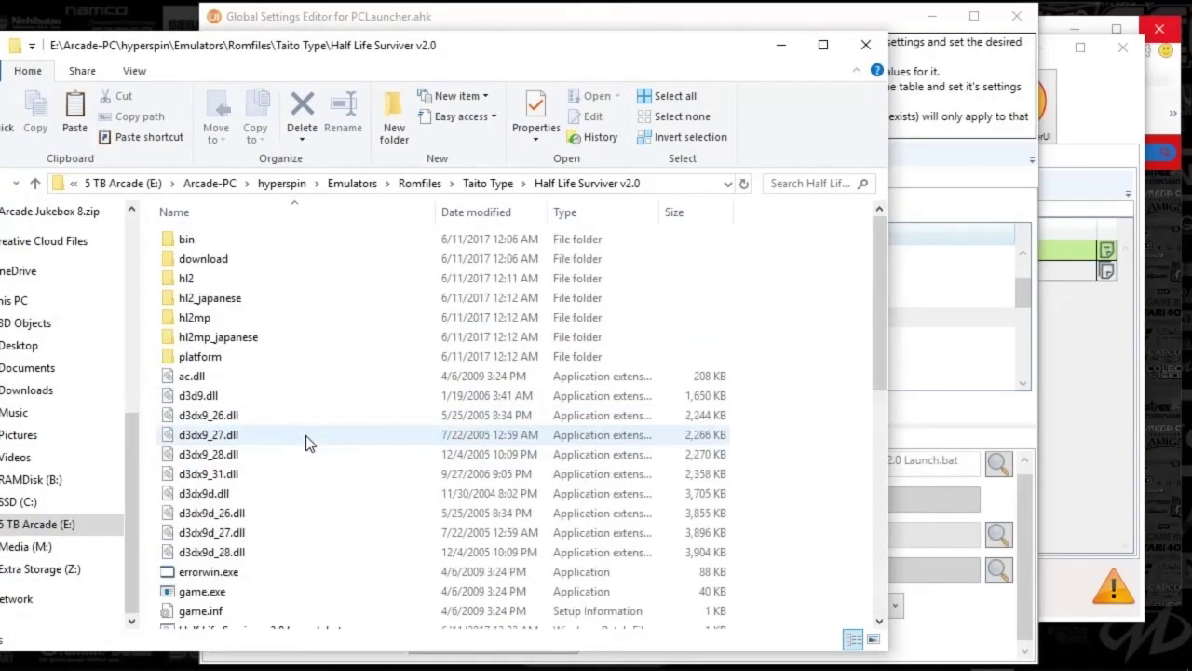
left_click_drag(687, 53, 714, 47)
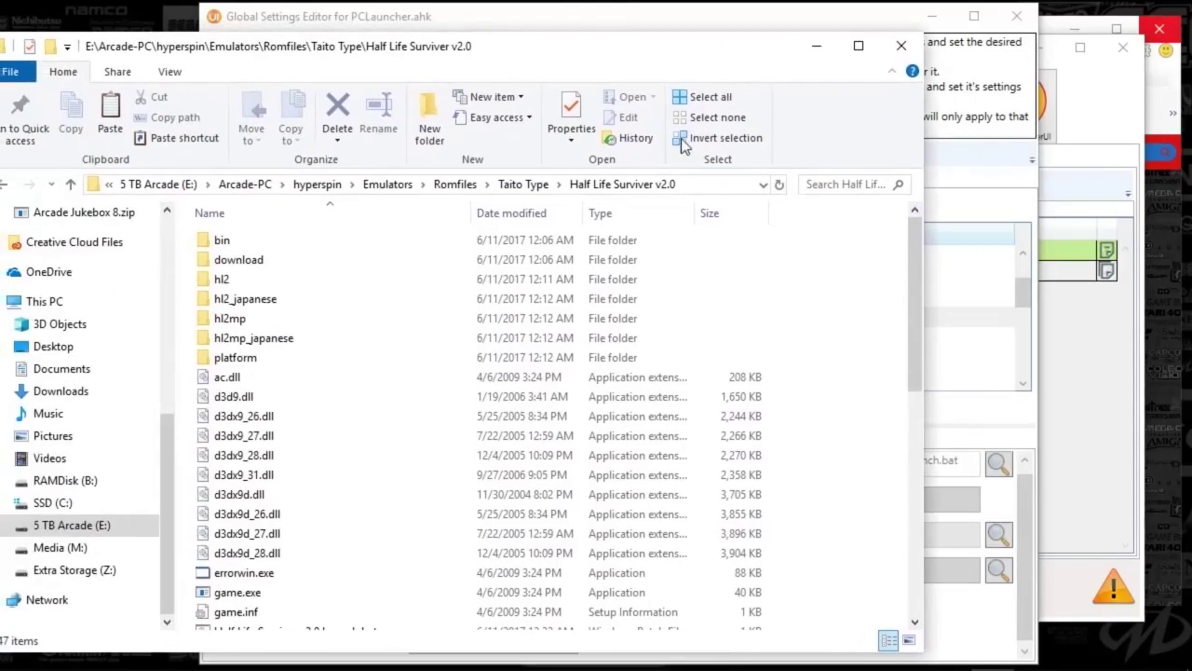
scroll(568, 384, "down", 9)
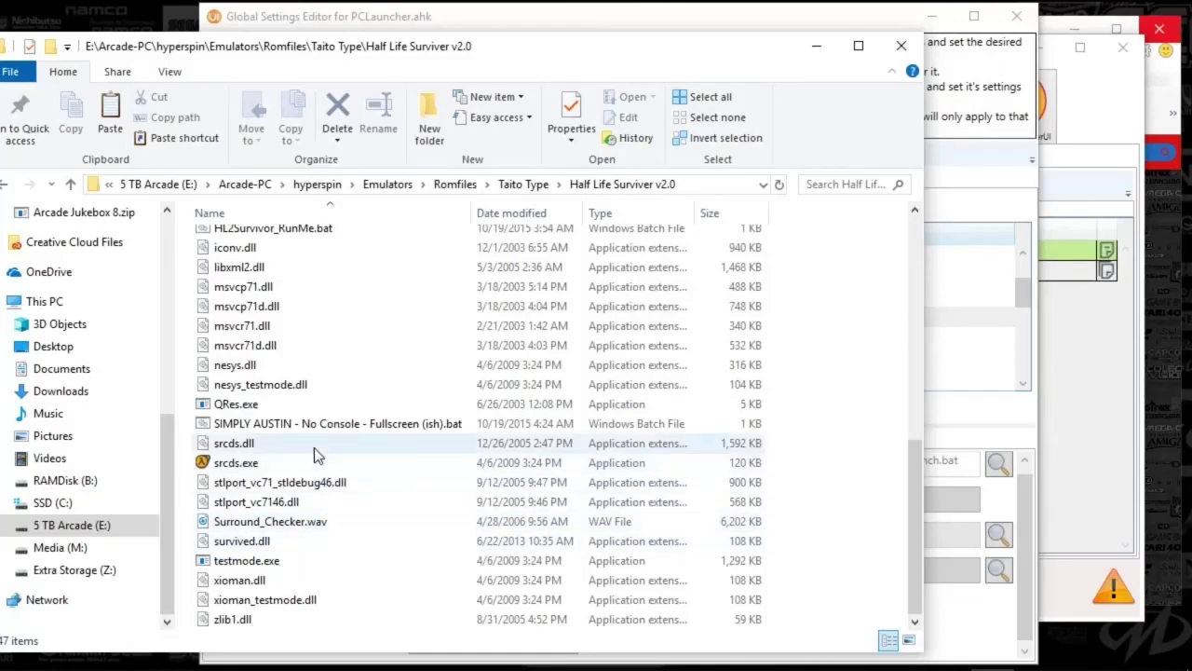
scroll(313, 452, "up", 6)
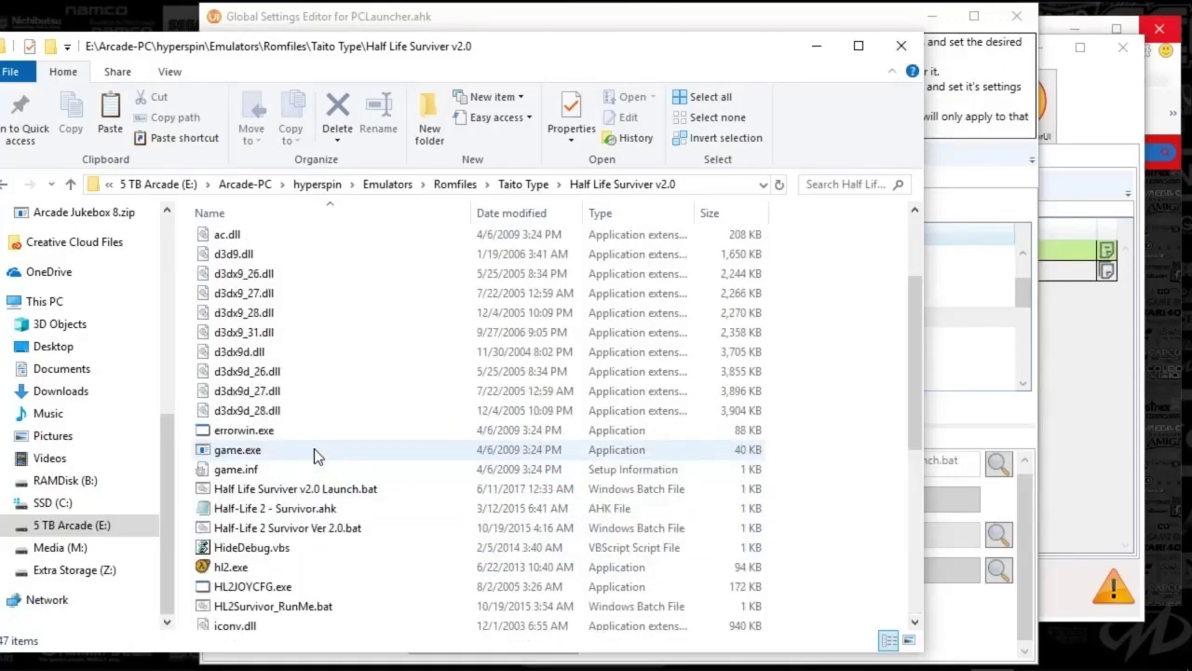
left_click(338, 529)
- Open Half-Life 2 Survivor Ver 2.0.bat in Notepad, read its launch commands, and close it
right_click(338, 530)
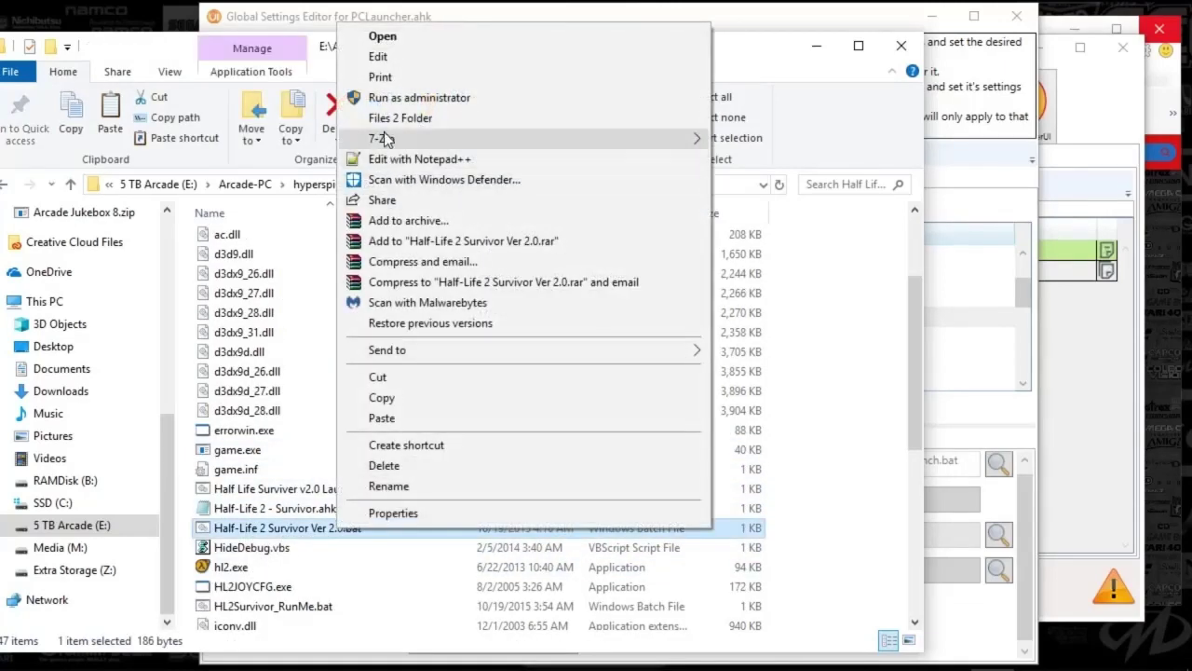
left_click(378, 56)
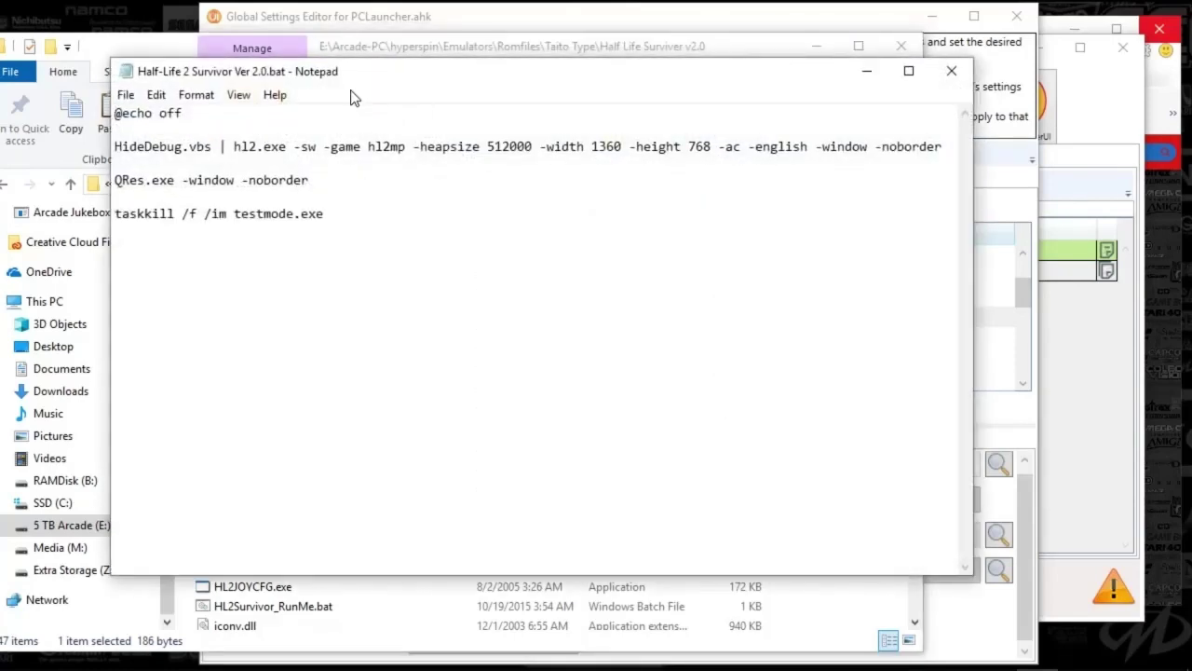
left_click_drag(335, 75, 346, 78)
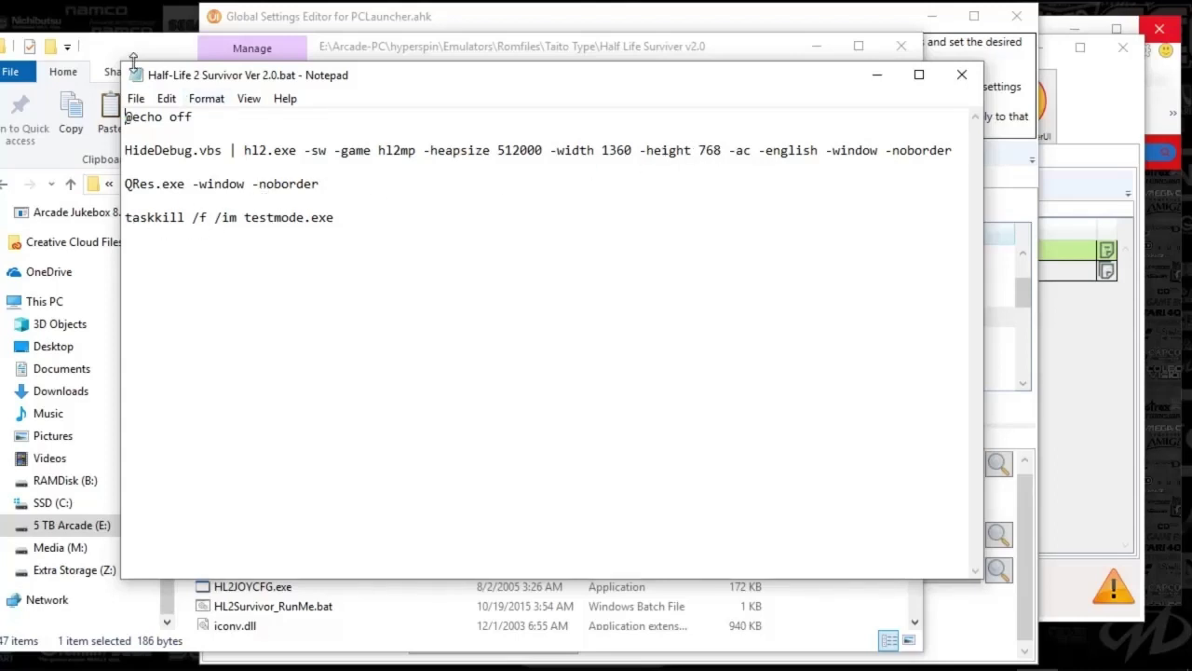
left_click(961, 75)
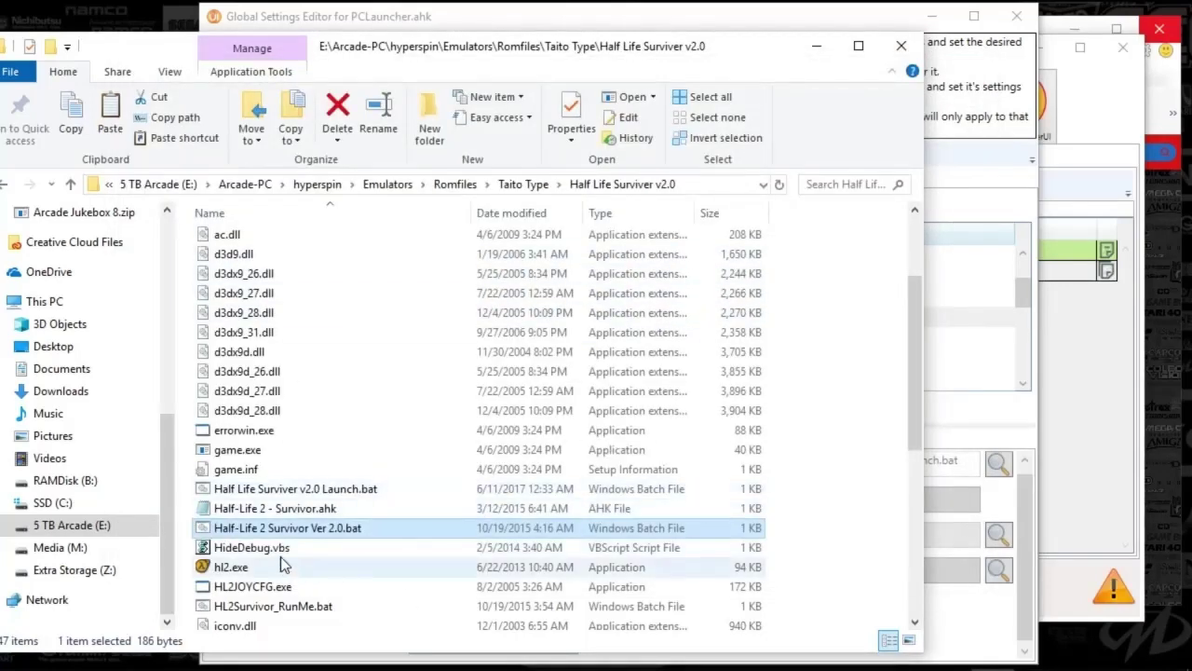
- Cancel a rename of the batch file and return to the PCLauncher settings editor
right_click(314, 528)
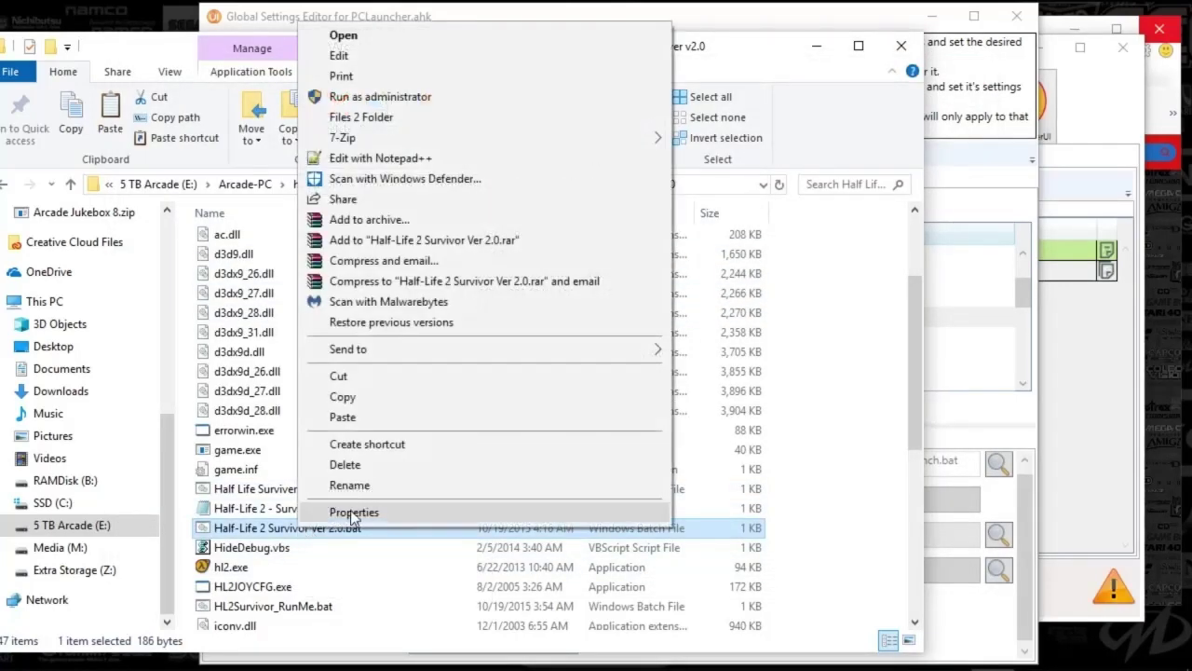
left_click(270, 528)
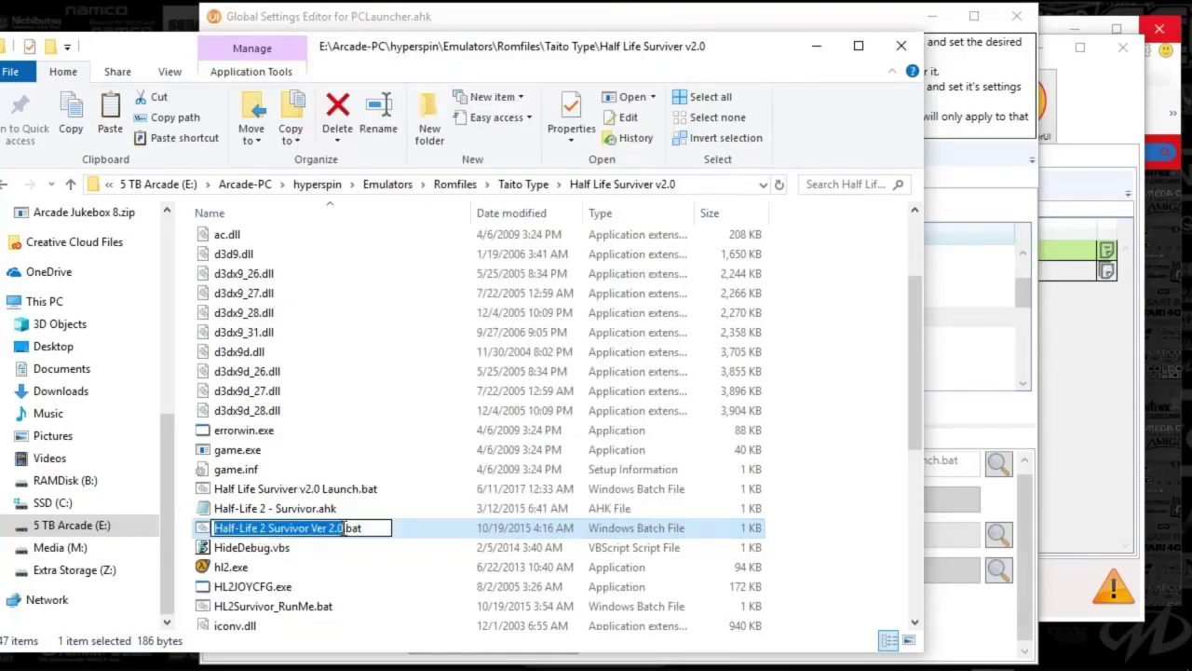
left_click(349, 529)
left_click(391, 432)
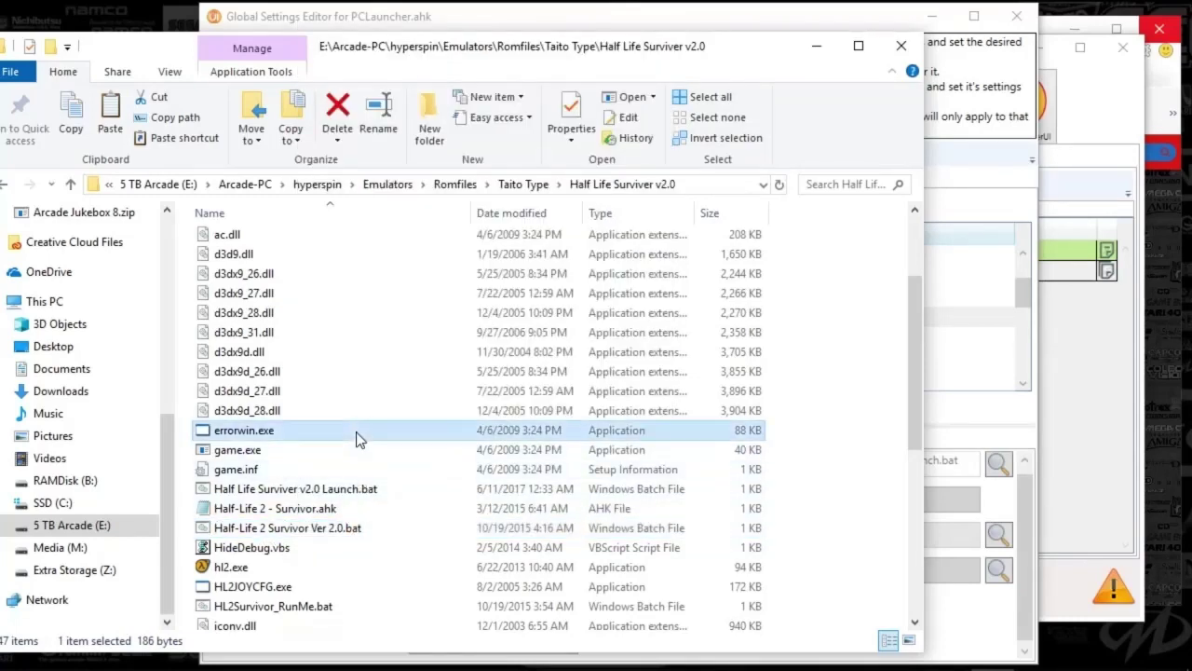
left_click(993, 411)
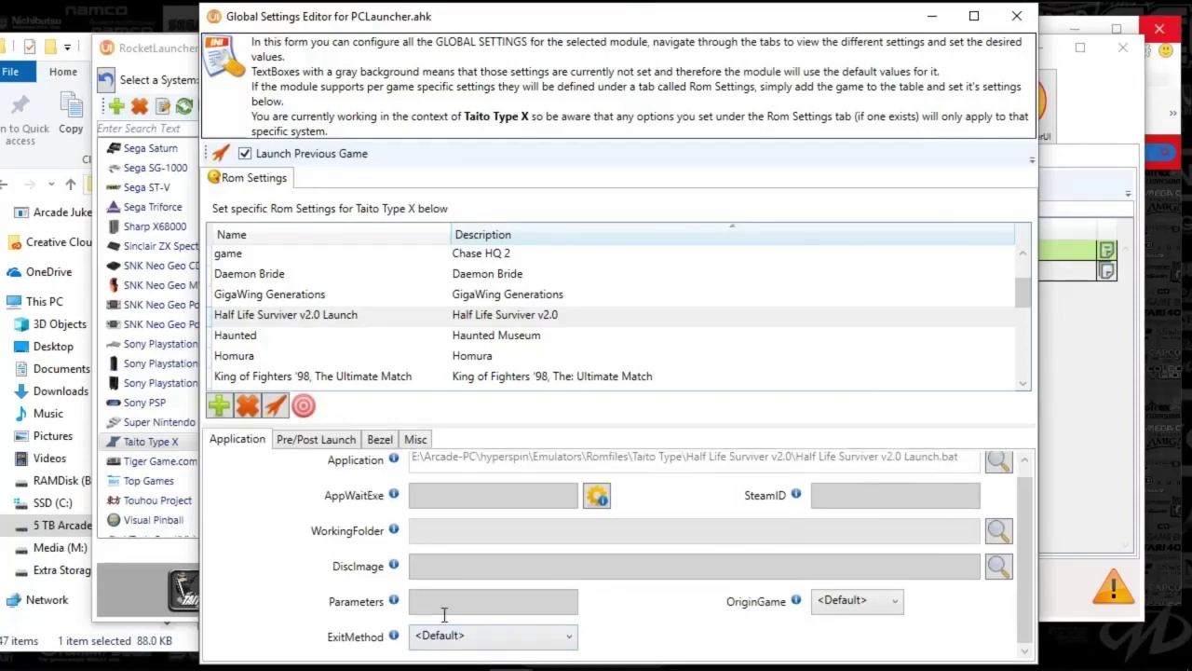
- Check Half Life Surviver's Pre/Post Launch, Bezel and empty Misc FadeTitle, then select Haunted Museum and Homura
left_click(326, 441)
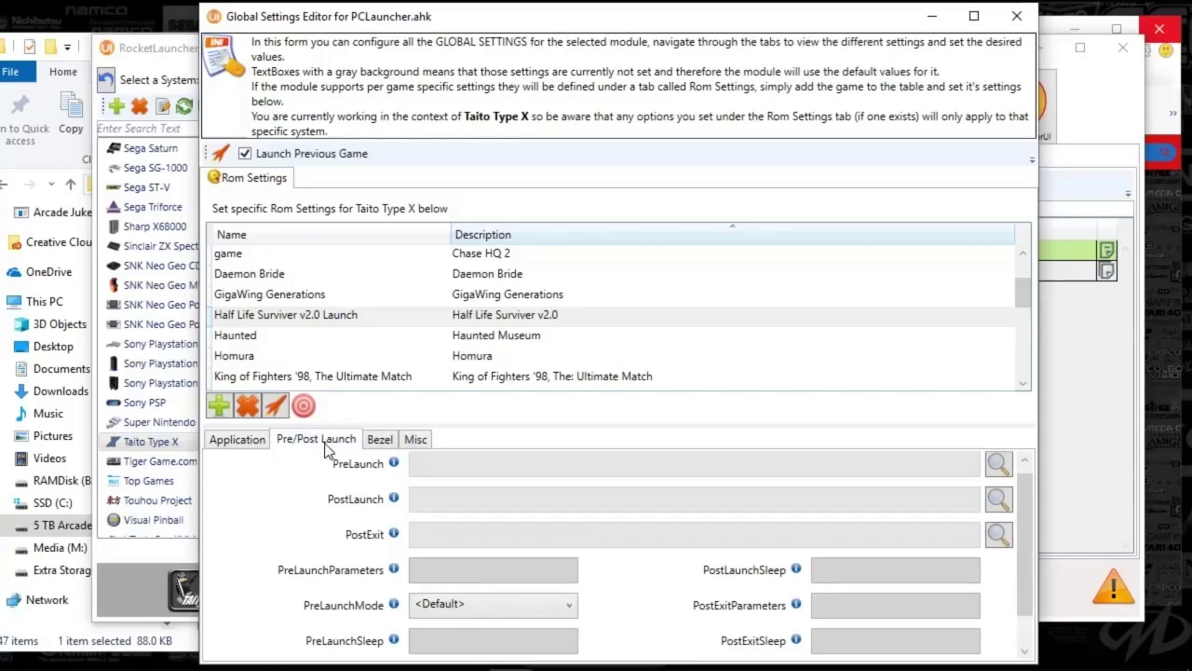
left_click(380, 443)
left_click(416, 445)
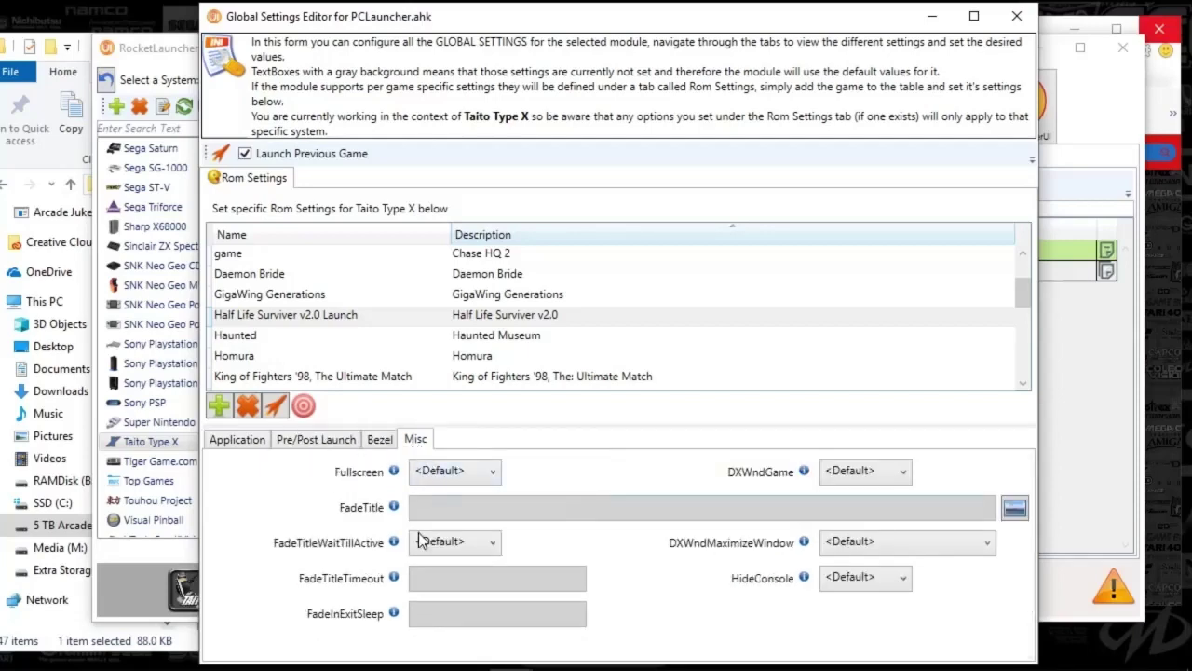
left_click(377, 337)
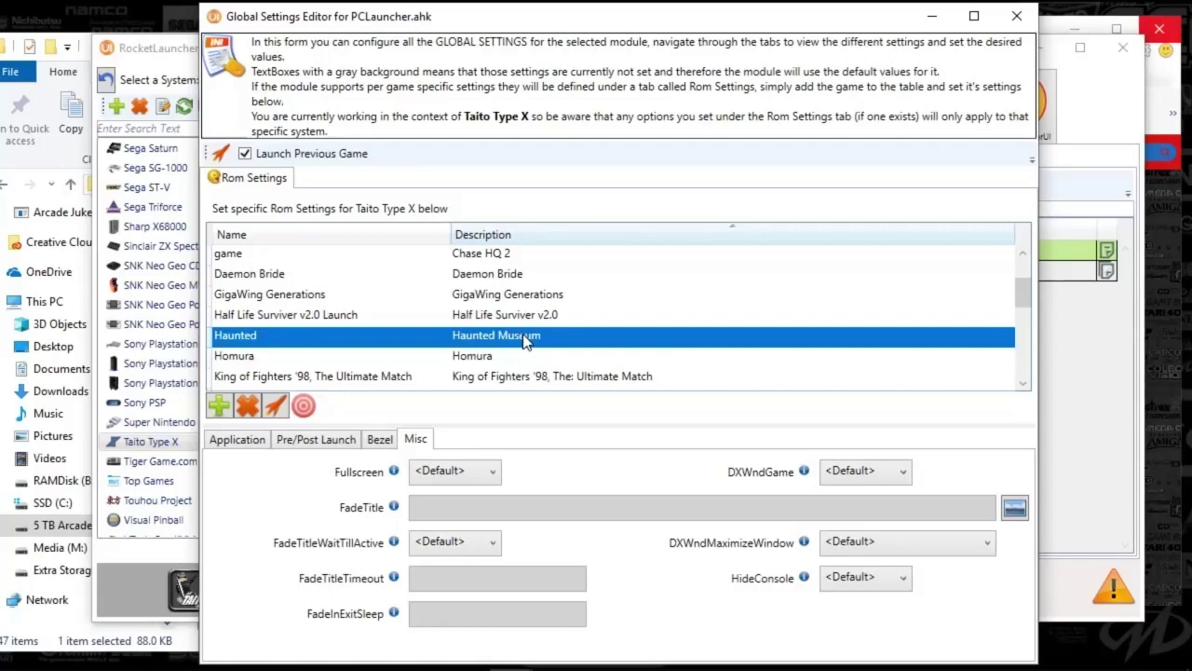
left_click(483, 359)
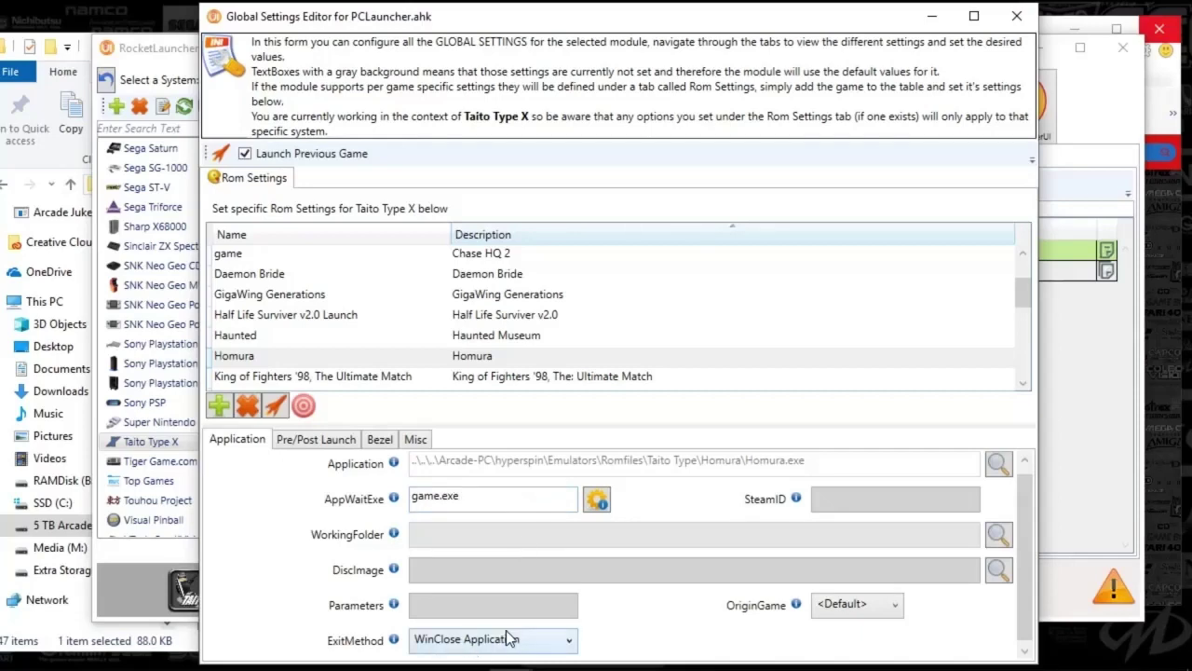
- Inspect Homura's ReturnFocus.exe PostExit and its FadeTitle HOMURA for TypeX
left_click(298, 445)
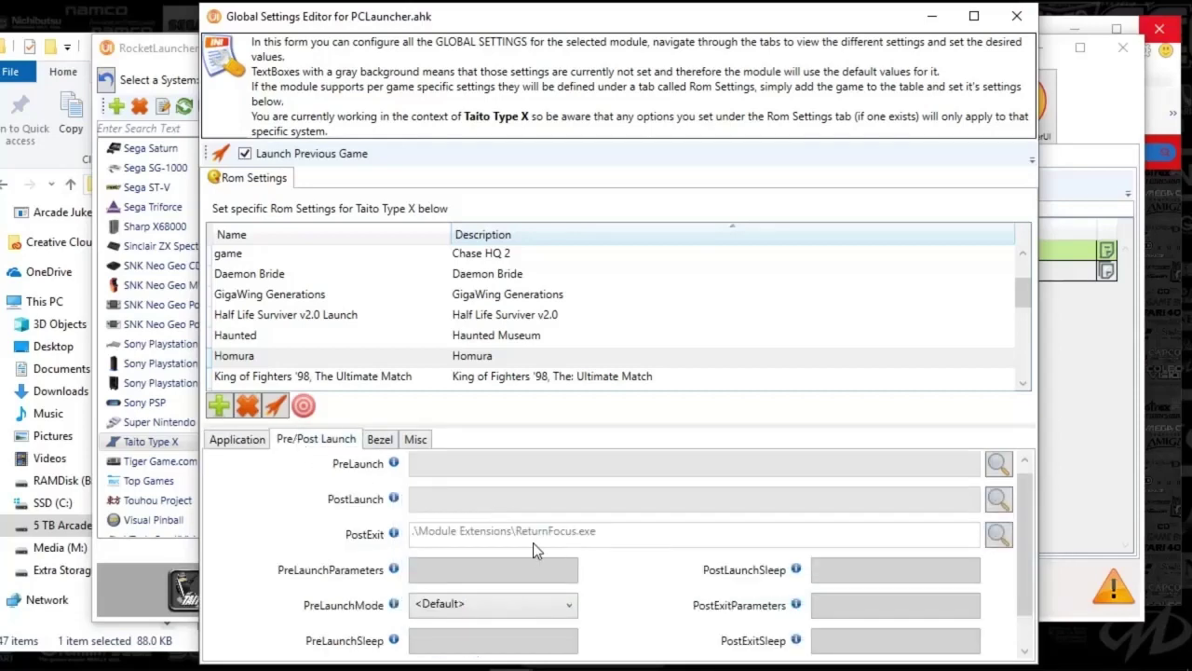
left_click(412, 440)
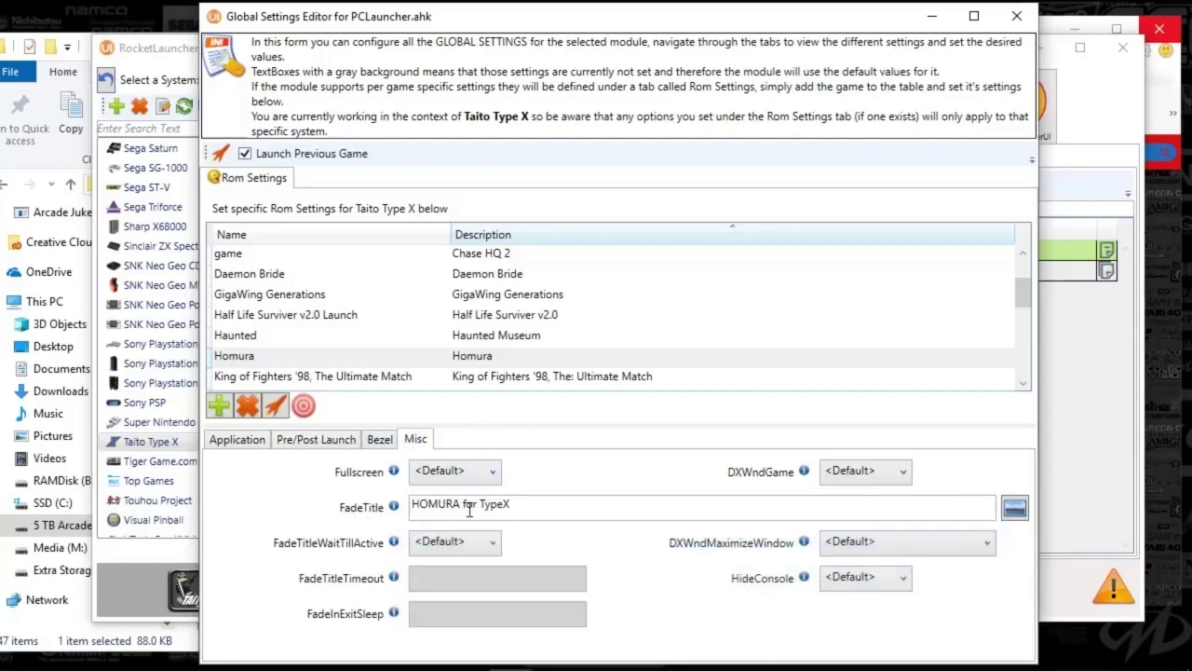